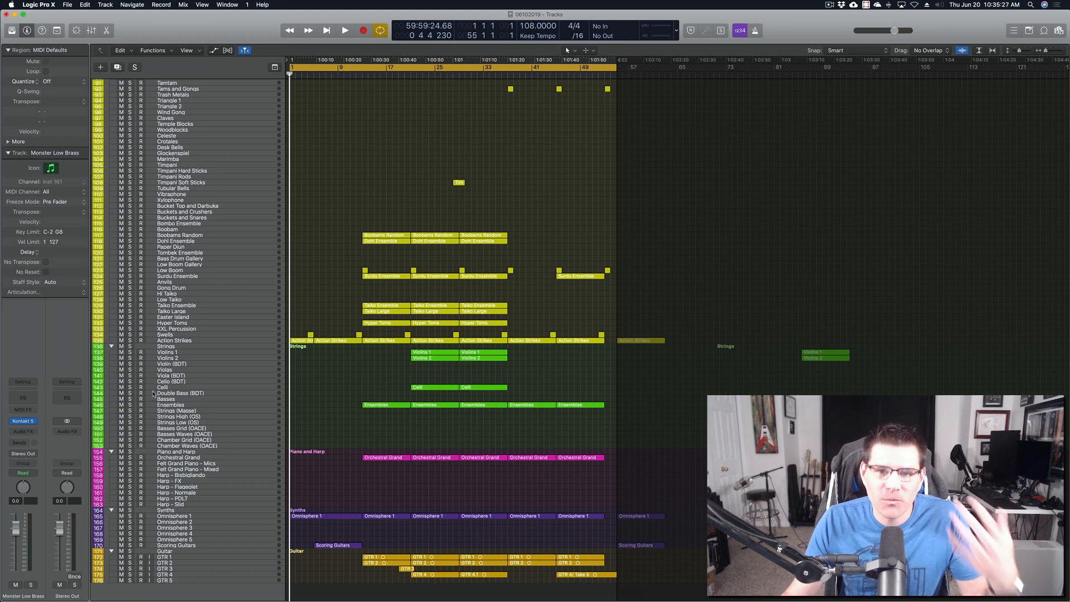
Preview the brass track's Kontakt window, then bring up the Key Commands editor from the Logic Pro X menu.
double_click(189, 400)
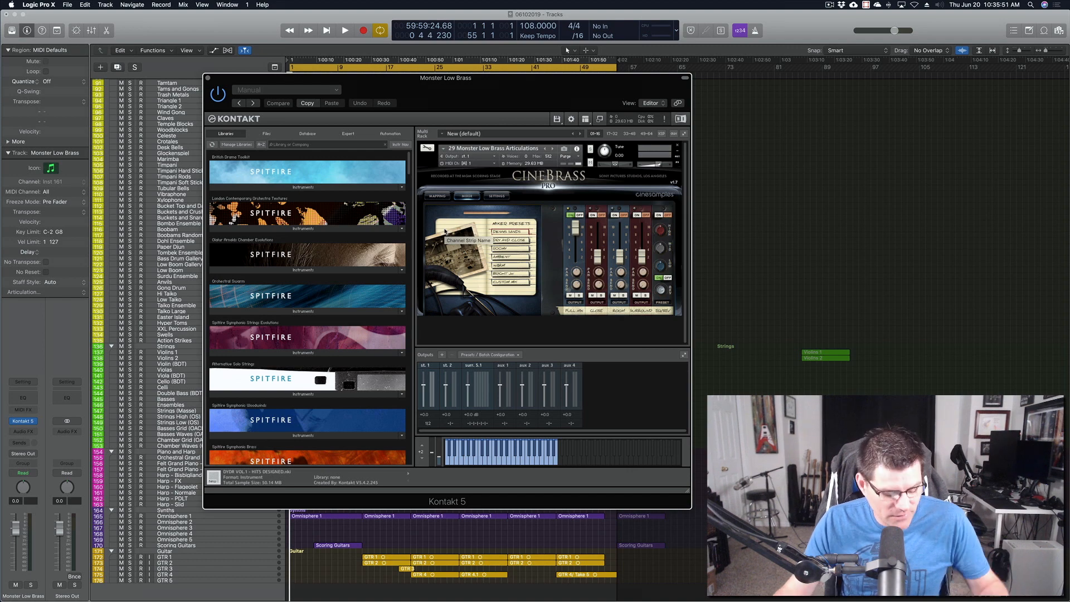
key("super+w")
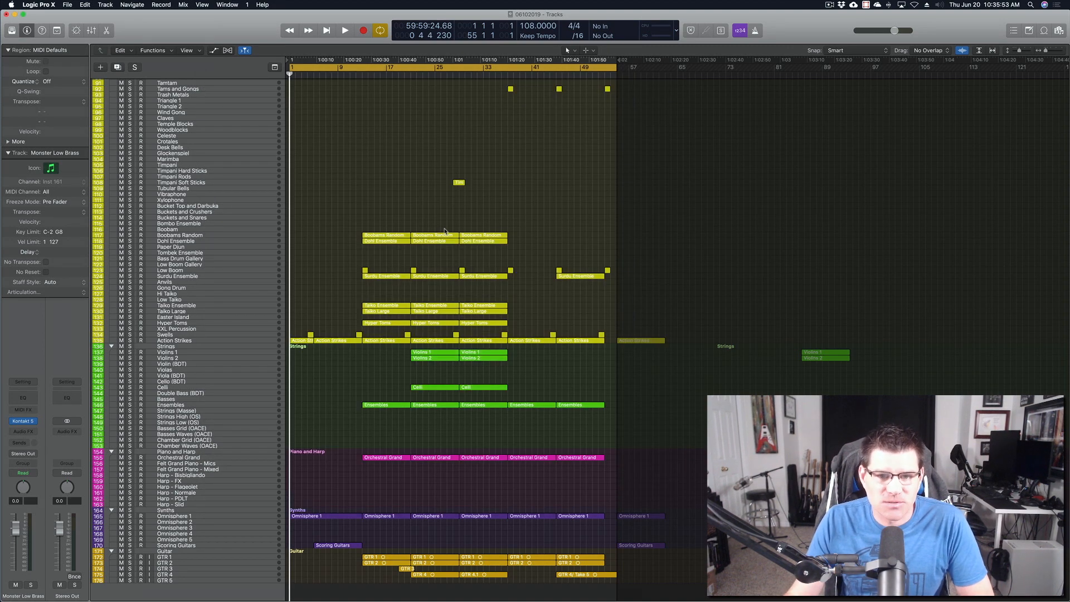
left_click(39, 4)
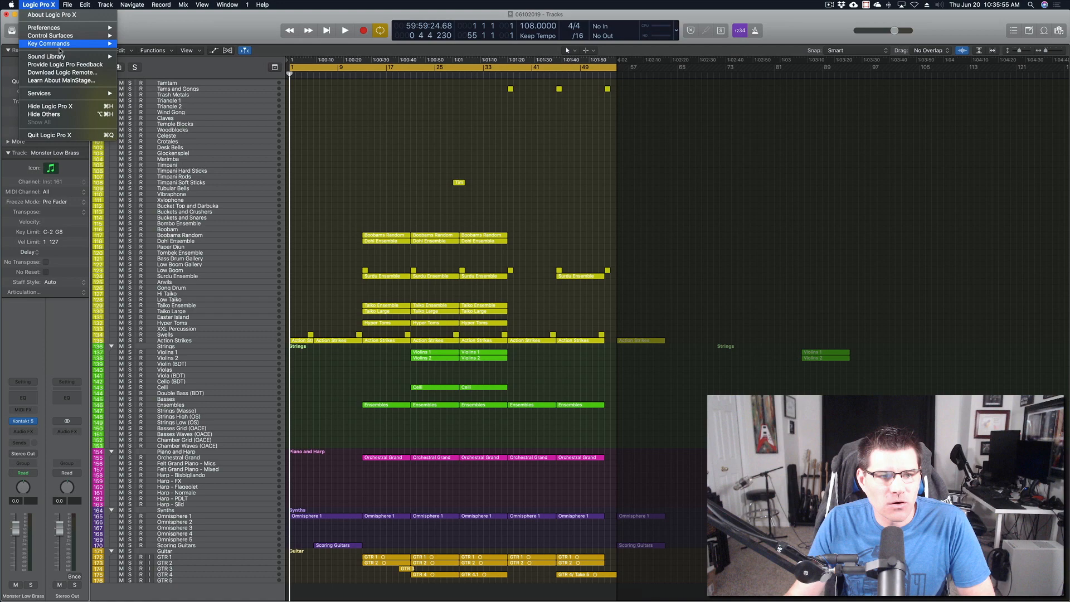
left_click(146, 50)
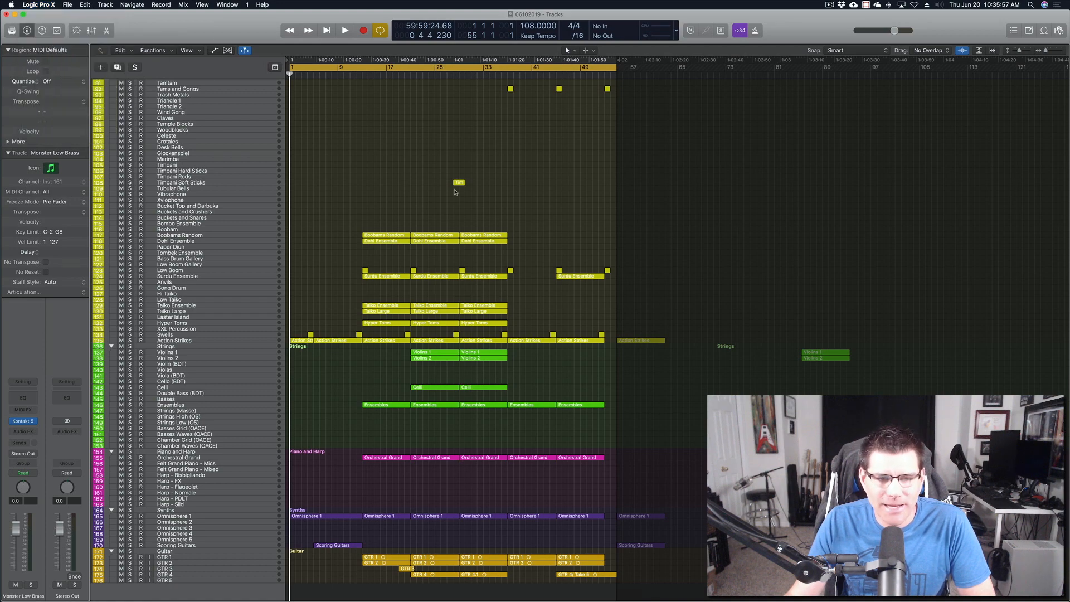